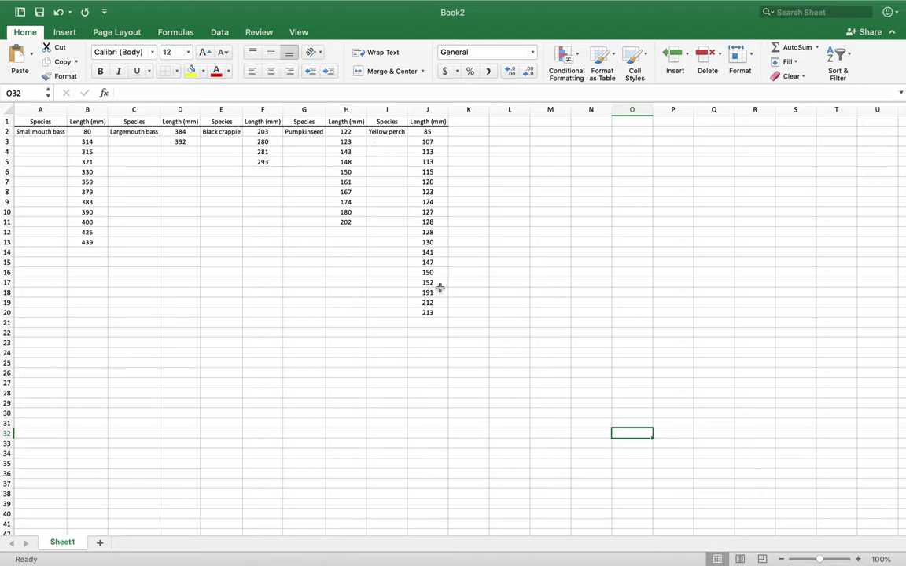
Enter the practice numbers 4, 7, 8, 2, 1, 5 into cells L3:L8.
{"action": "left_click_drag", "start_coordinate": [437, 131], "coordinate": [432, 313]}
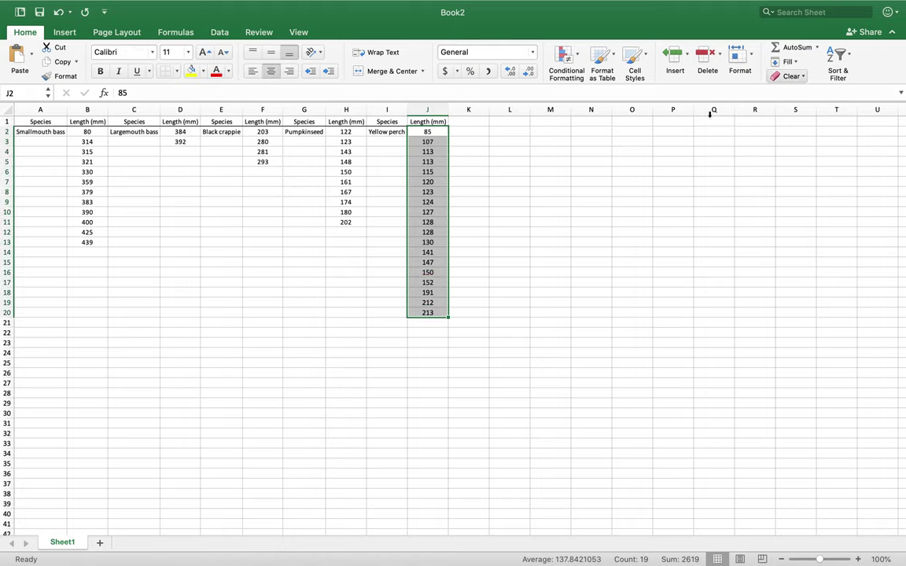
{"action": "left_click", "coordinate": [519, 144]}
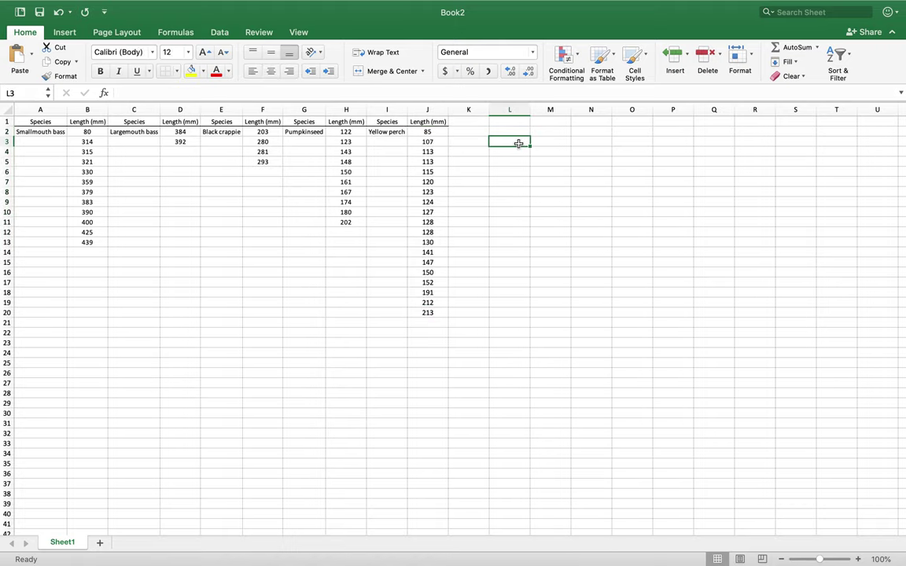
{"action": "type", "text": "4"}
{"action": "key", "text": "Return"}
{"action": "type", "text": "7"}
{"action": "key", "text": "Return"}
{"action": "type", "text": "8"}
{"action": "key", "text": "Return"}
{"action": "type", "text": "2"}
{"action": "key", "text": "Return"}
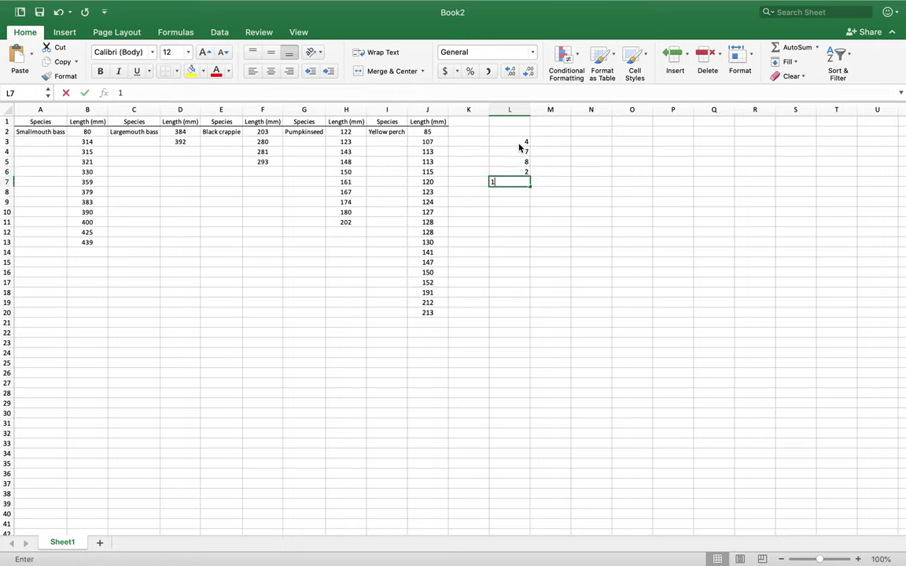
{"action": "type", "text": "1"}
{"action": "key", "text": "Return"}
{"action": "type", "text": "5"}
{"action": "left_click", "coordinate": [590, 253]}
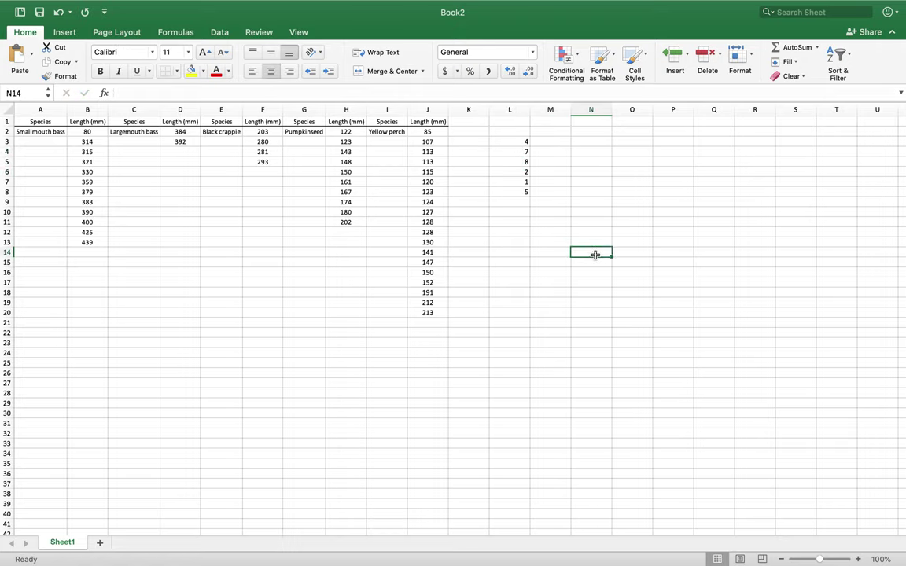
Sort the practice numbers in L3:L8 smallest to largest.
{"action": "left_click", "coordinate": [511, 141]}
{"action": "left_click_drag", "start_coordinate": [511, 141], "coordinate": [520, 191]}
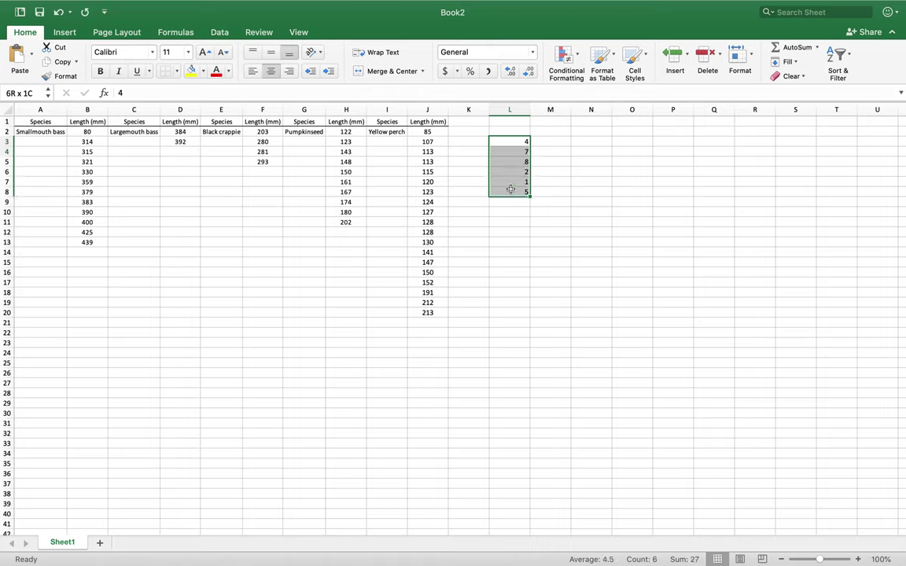
{"action": "left_click", "coordinate": [843, 61]}
{"action": "left_click", "coordinate": [844, 78]}
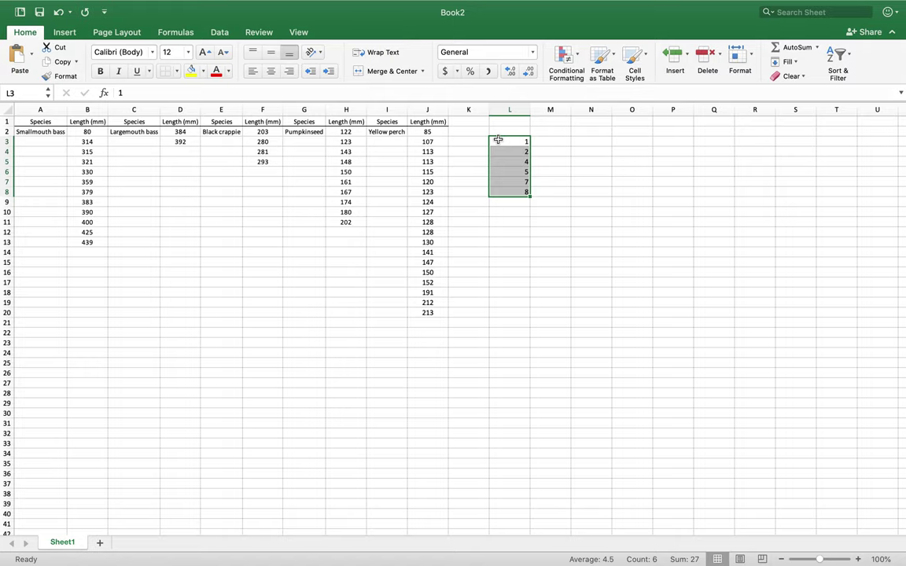
Sort only column J's Yellow perch lengths ascending, then clear the column L practice numbers.
{"action": "left_click_drag", "start_coordinate": [425, 131], "coordinate": [428, 313]}
{"action": "left_click", "coordinate": [838, 57]}
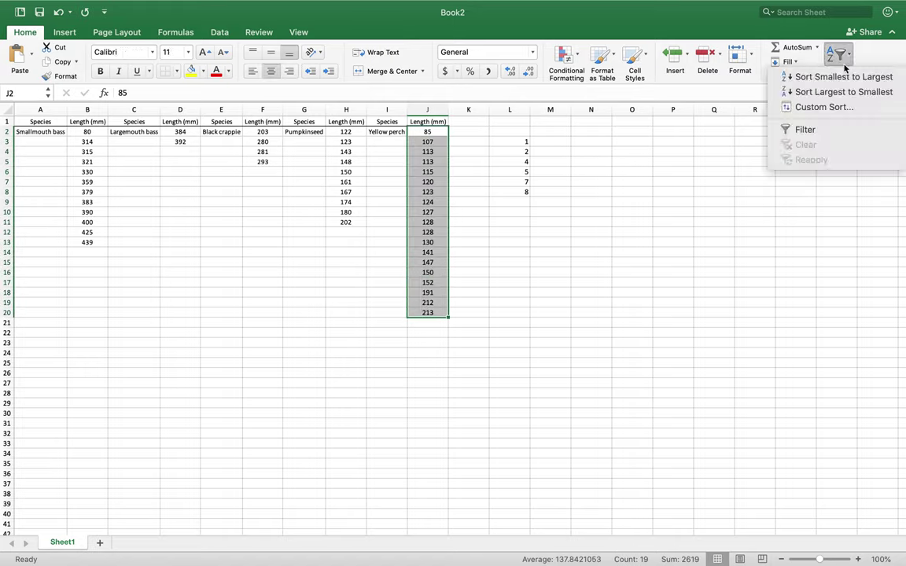
{"action": "left_click", "coordinate": [832, 79]}
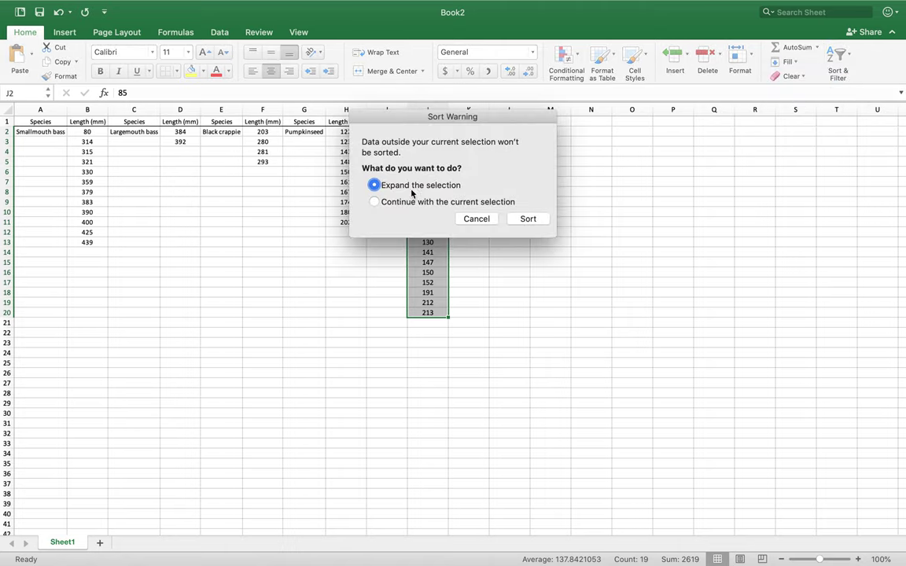
{"action": "left_click", "coordinate": [374, 202]}
{"action": "left_click", "coordinate": [527, 219]}
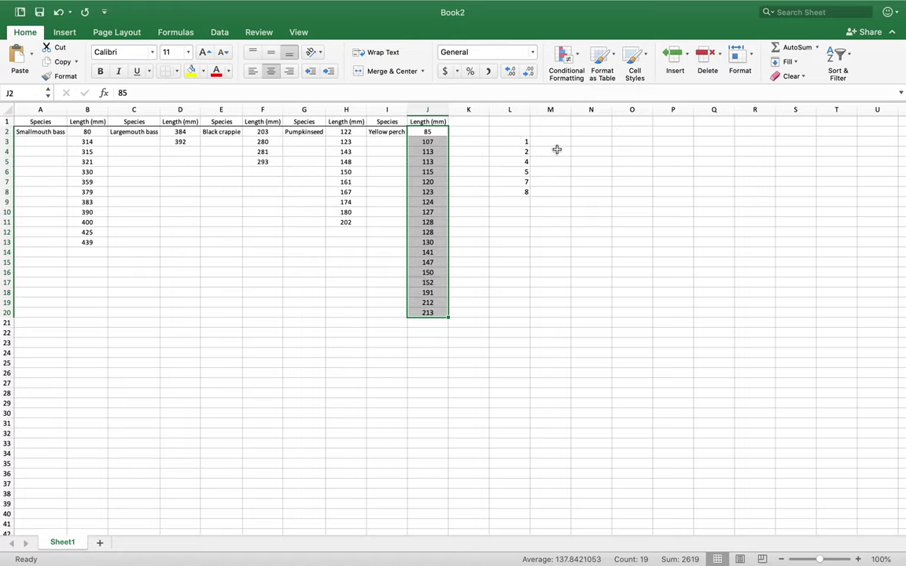
{"action": "left_click_drag", "start_coordinate": [509, 132], "coordinate": [519, 222]}
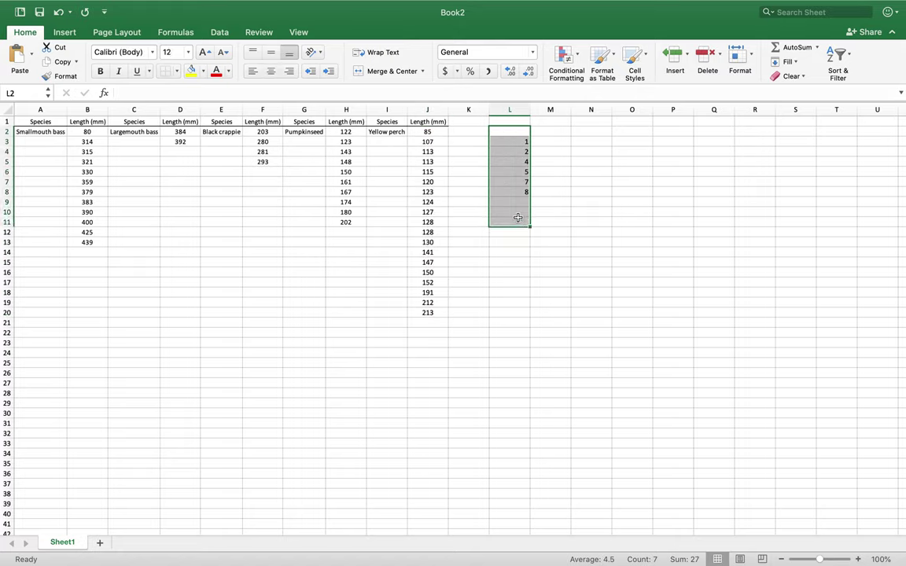
{"action": "left_click", "coordinate": [514, 282]}
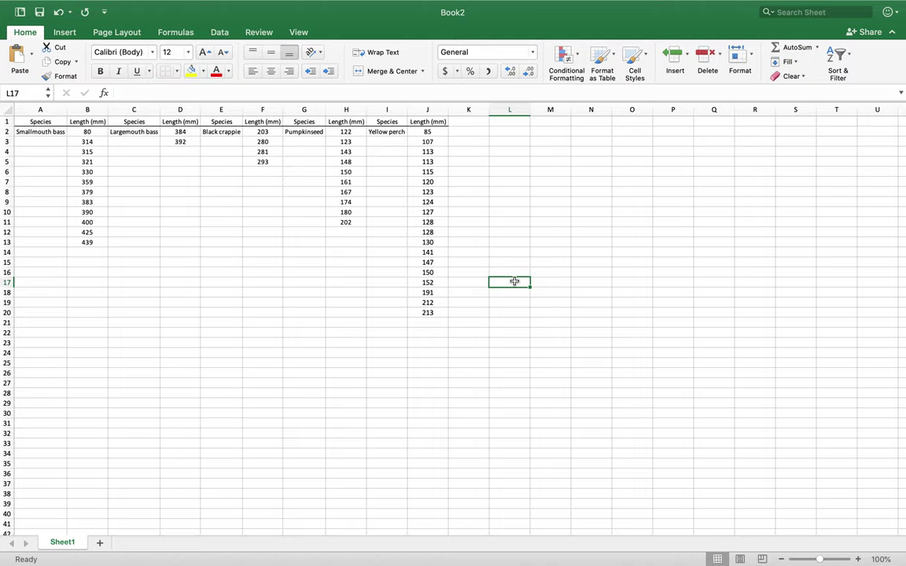
Enter the heading 'Bin' in L1 with starting values 0, 10, 20, 30 below it.
{"action": "left_click", "coordinate": [524, 122]}
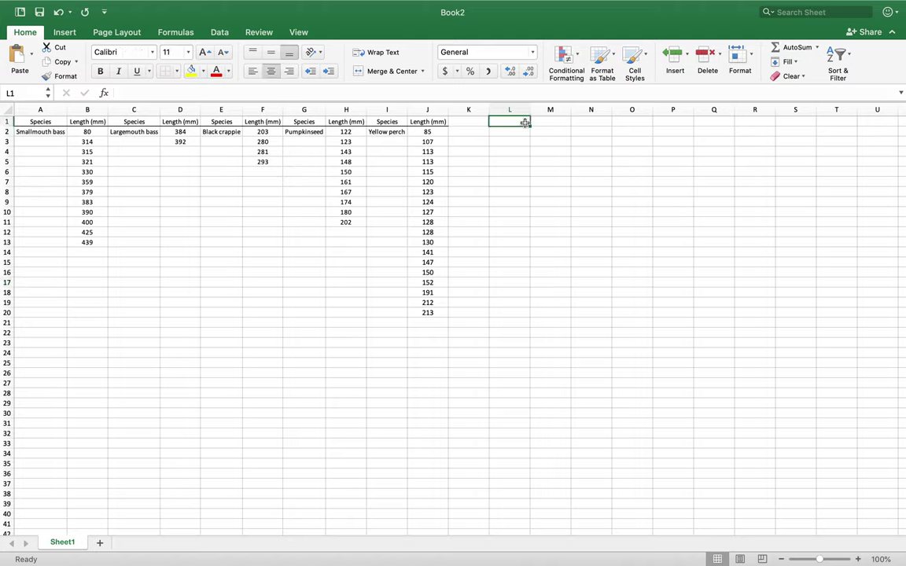
{"action": "type", "text": "Bin"}
{"action": "key", "text": "Return"}
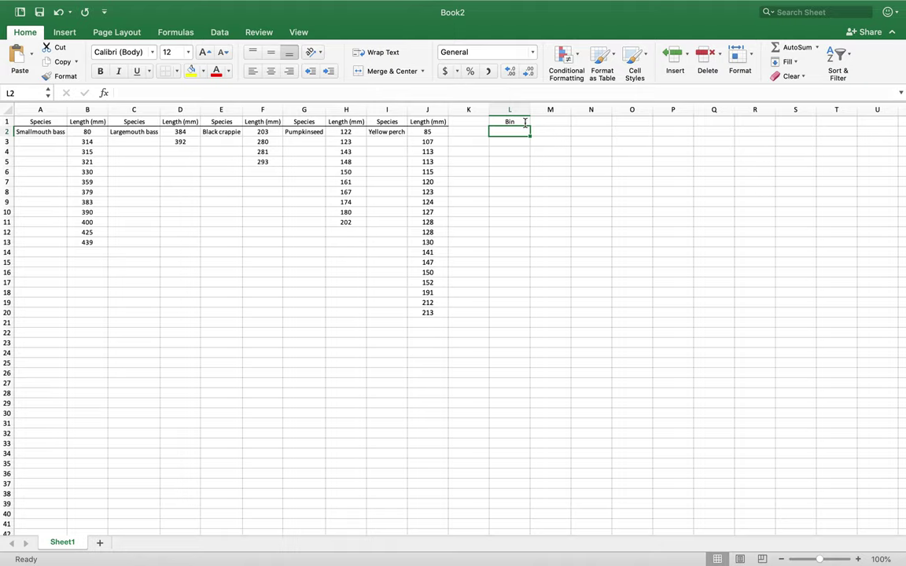
{"action": "type", "text": "0"}
{"action": "key", "text": "Return"}
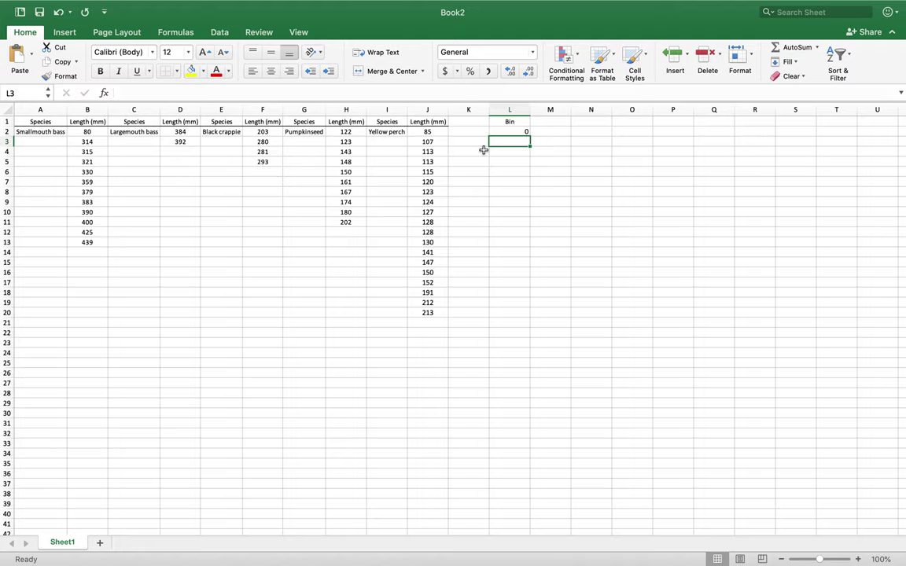
{"action": "type", "text": "10"}
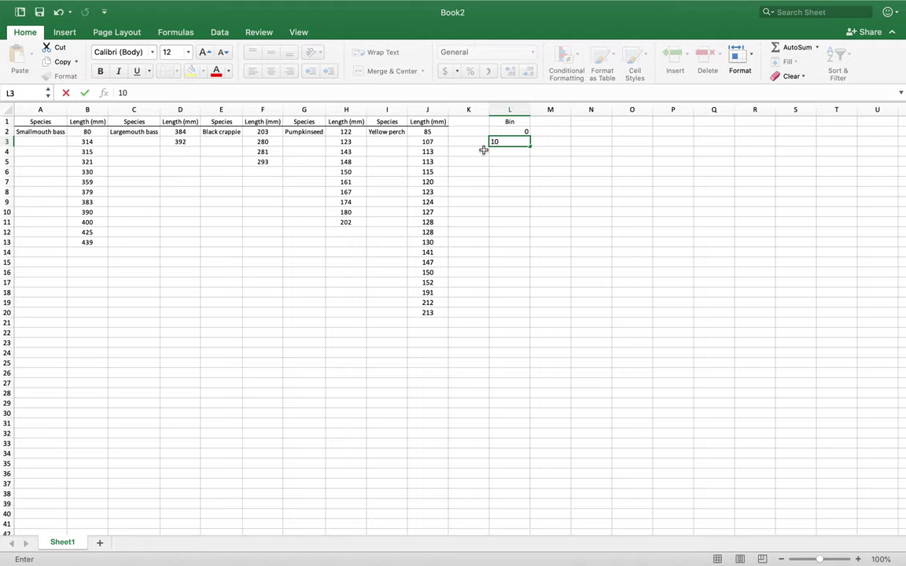
{"action": "key", "text": "Return"}
{"action": "type", "text": "20"}
{"action": "key", "text": "Return"}
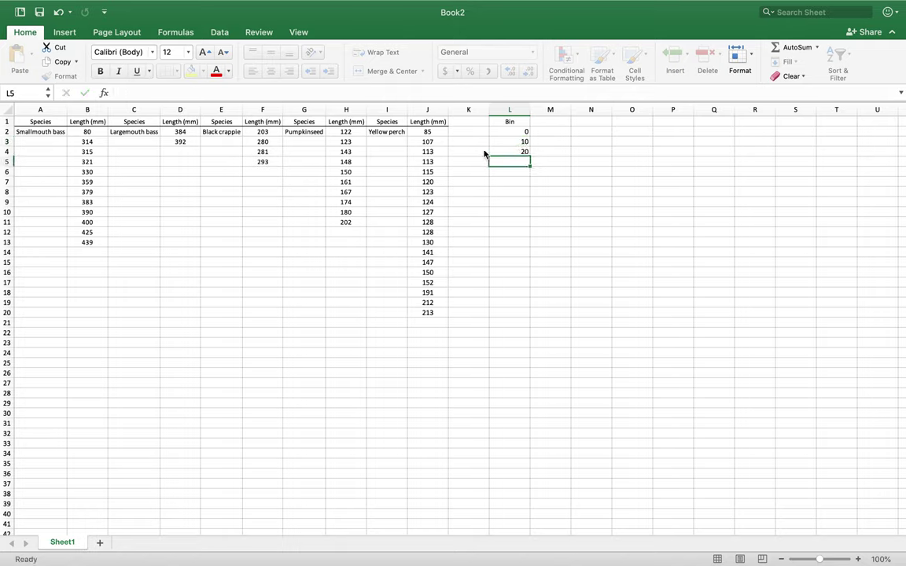
{"action": "type", "text": "30"}
{"action": "key", "text": "Return"}
Fill the bin series down column L to reach 450 in steps of 10.
{"action": "left_click_drag", "start_coordinate": [524, 132], "coordinate": [516, 500]}
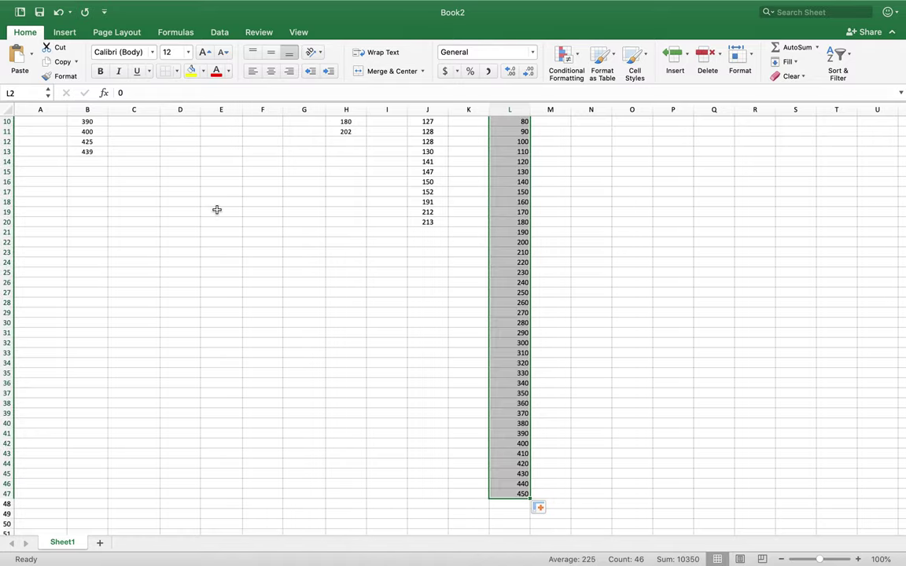
{"action": "left_click", "coordinate": [590, 343]}
{"action": "scroll", "coordinate": [602, 342], "scroll_direction": "up", "scroll_amount": 5}
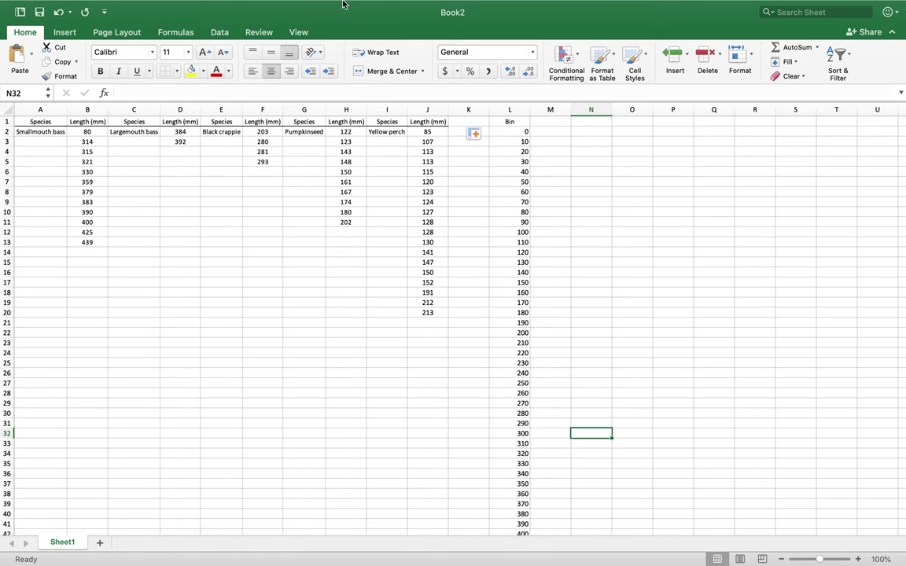
Enable the Analysis ToolPak in the Excel Add-ins manager.
{"action": "left_click", "coordinate": [240, 7]}
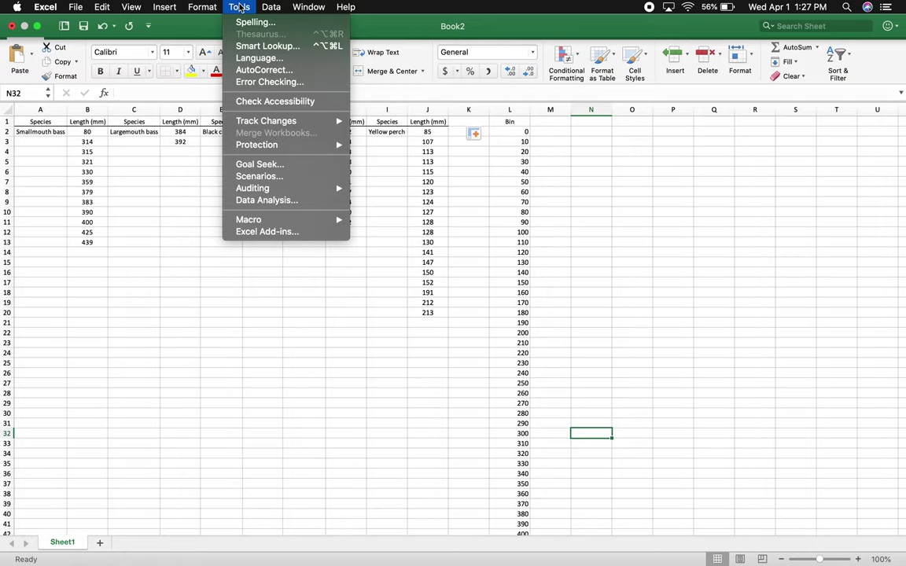
{"action": "left_click", "coordinate": [278, 233]}
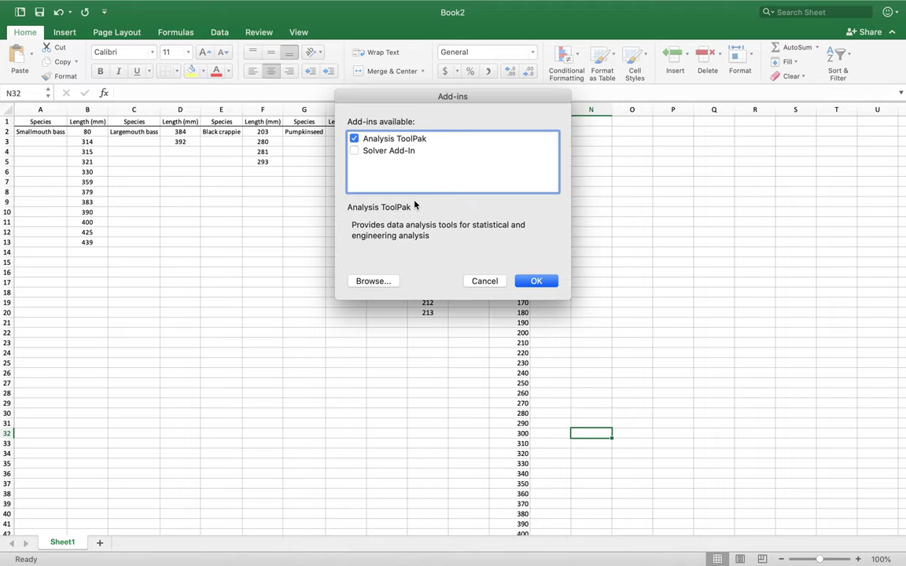
{"action": "left_click", "coordinate": [541, 284]}
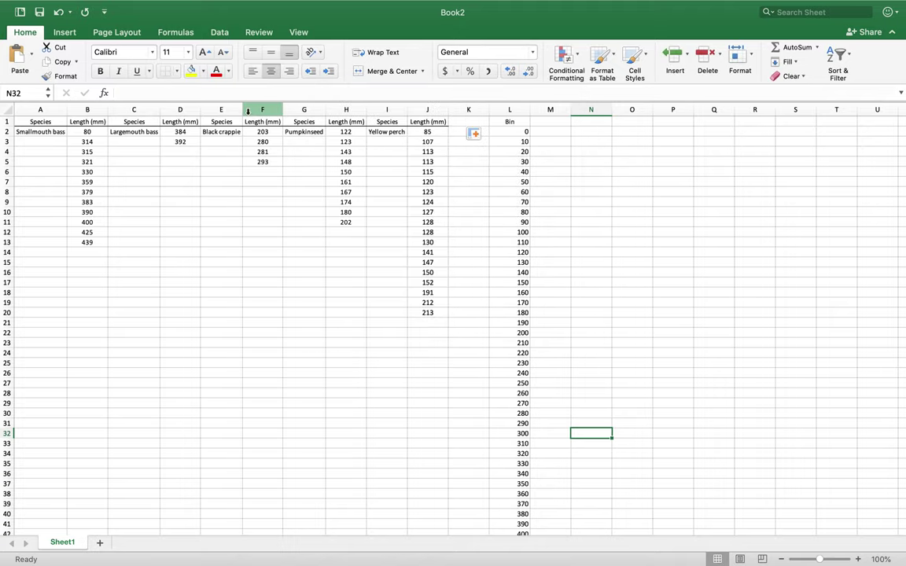
Start a Histogram analysis from the Data Analysis tools list.
{"action": "left_click", "coordinate": [220, 32]}
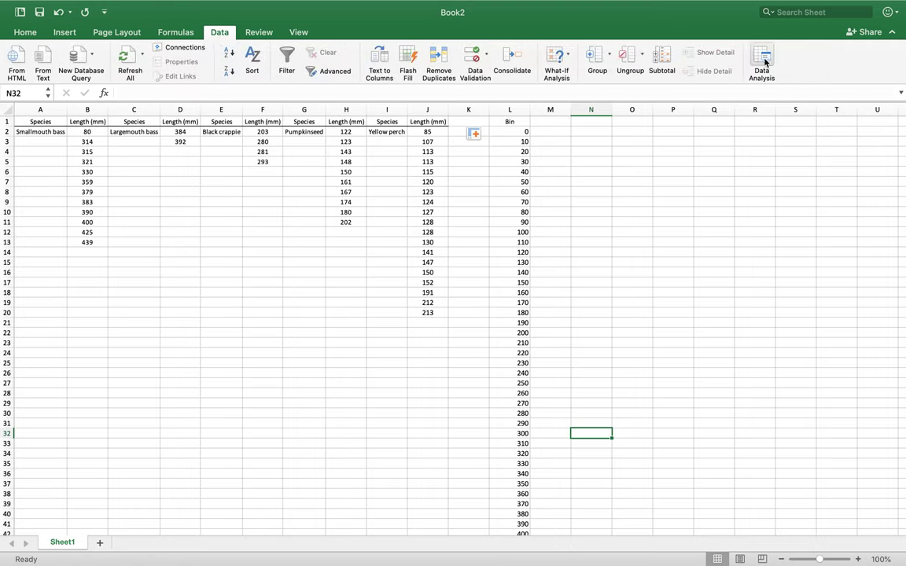
{"action": "left_click", "coordinate": [617, 201]}
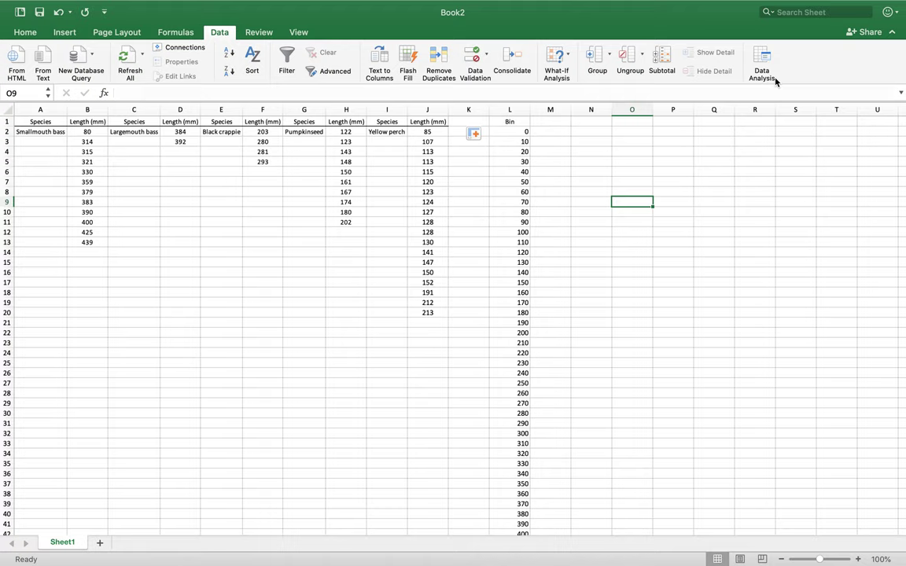
{"action": "left_click", "coordinate": [770, 56]}
{"action": "scroll", "coordinate": [457, 194], "scroll_direction": "down", "scroll_amount": 2}
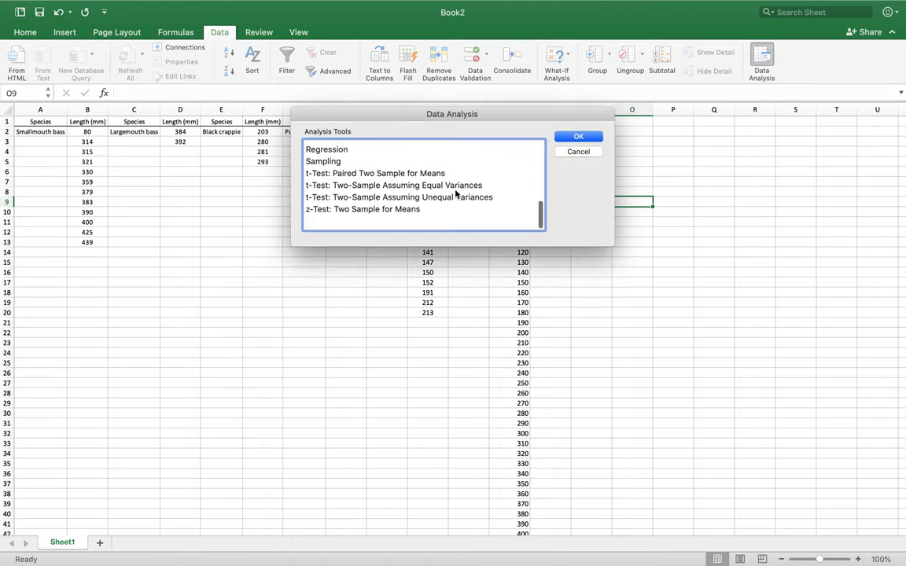
{"action": "scroll", "coordinate": [455, 194], "scroll_direction": "up", "scroll_amount": 4}
{"action": "scroll", "coordinate": [455, 194], "scroll_direction": "up", "scroll_amount": 2}
{"action": "scroll", "coordinate": [455, 195], "scroll_direction": "down", "scroll_amount": 3}
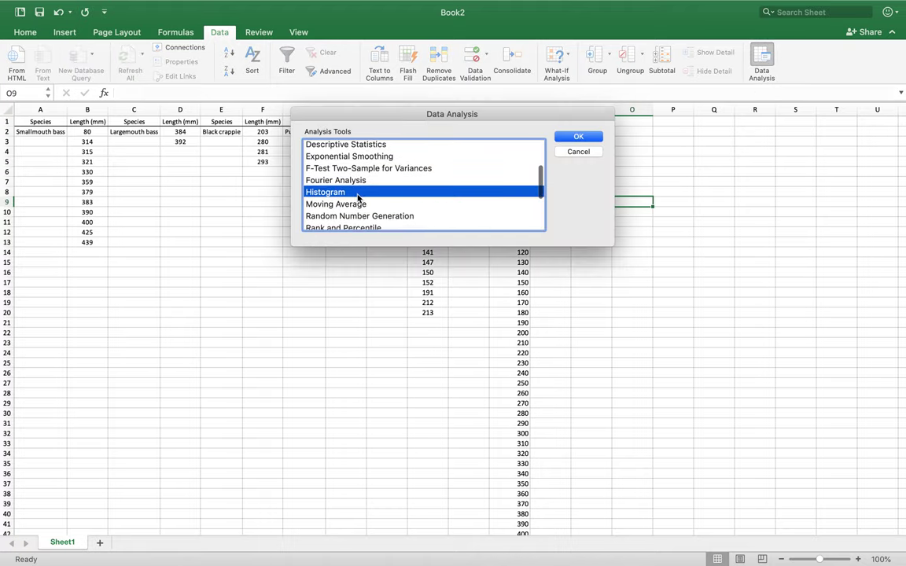
{"action": "left_click", "coordinate": [571, 139]}
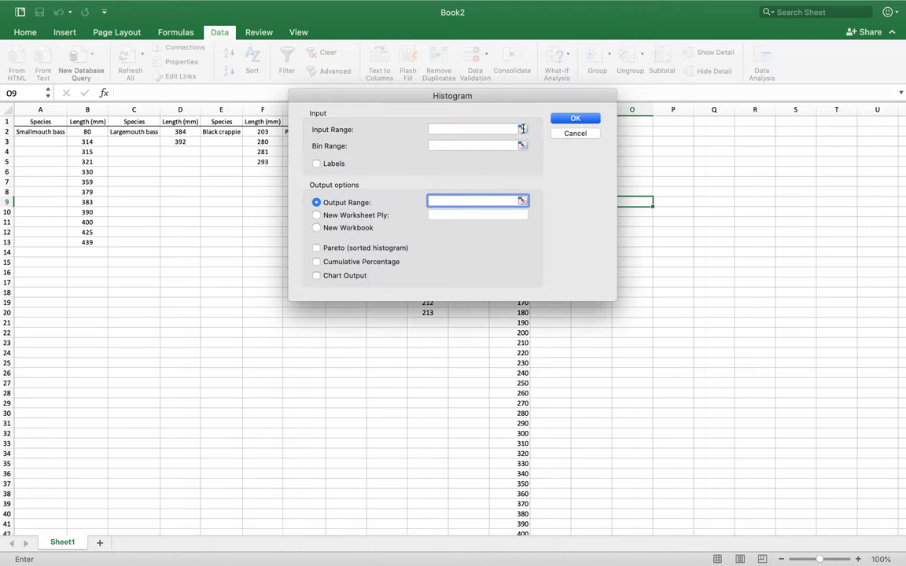
Set the histogram input range to B2:B13 and the bin range to L2:L47.
{"action": "left_click", "coordinate": [521, 128]}
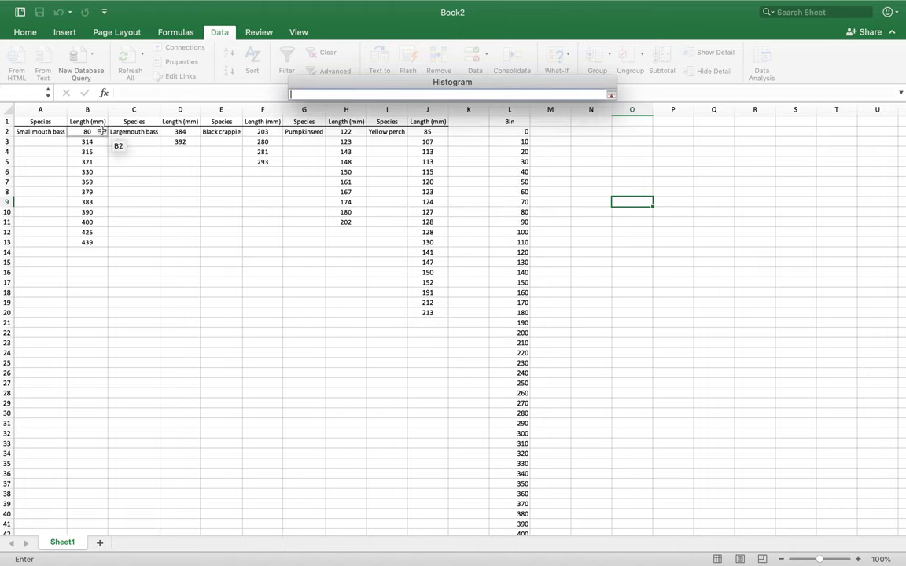
{"action": "left_click_drag", "start_coordinate": [101, 131], "coordinate": [88, 242]}
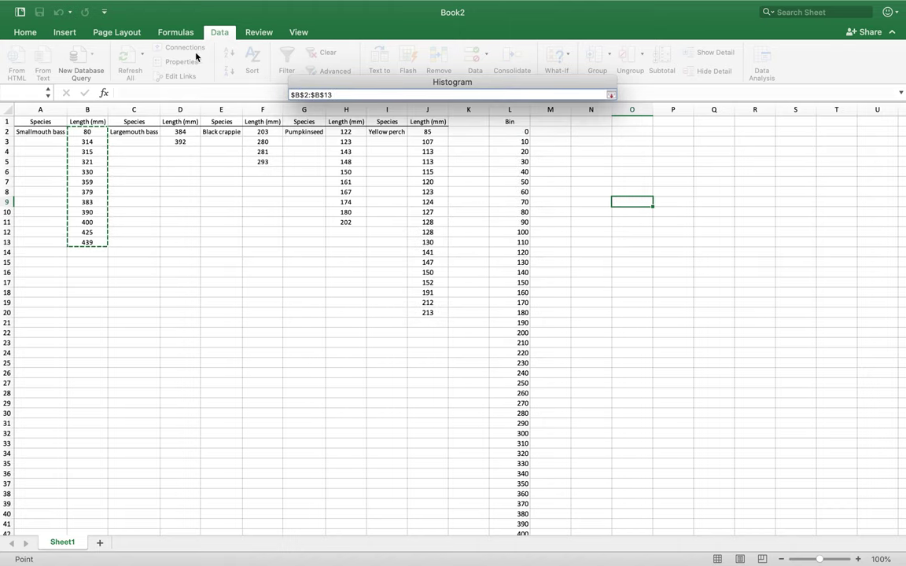
{"action": "left_click", "coordinate": [612, 94]}
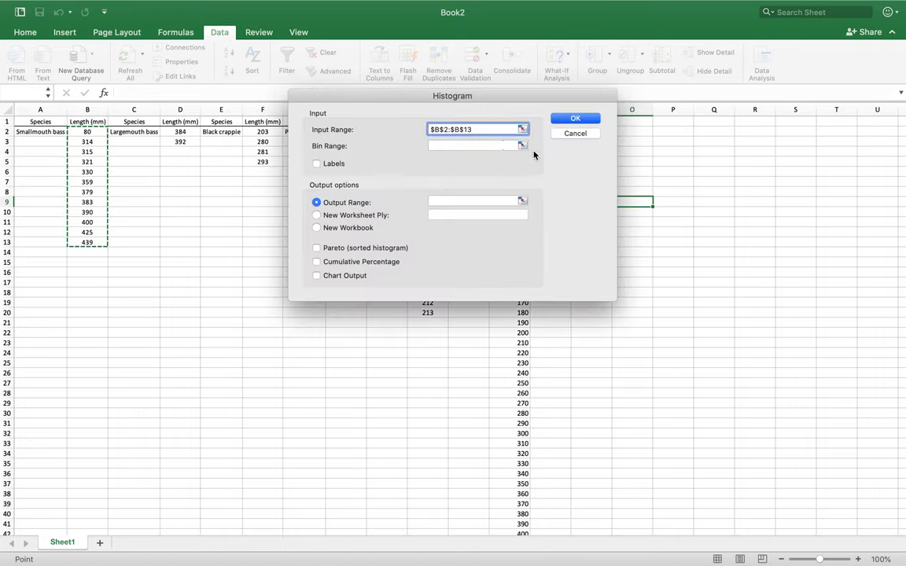
{"action": "left_click", "coordinate": [523, 146]}
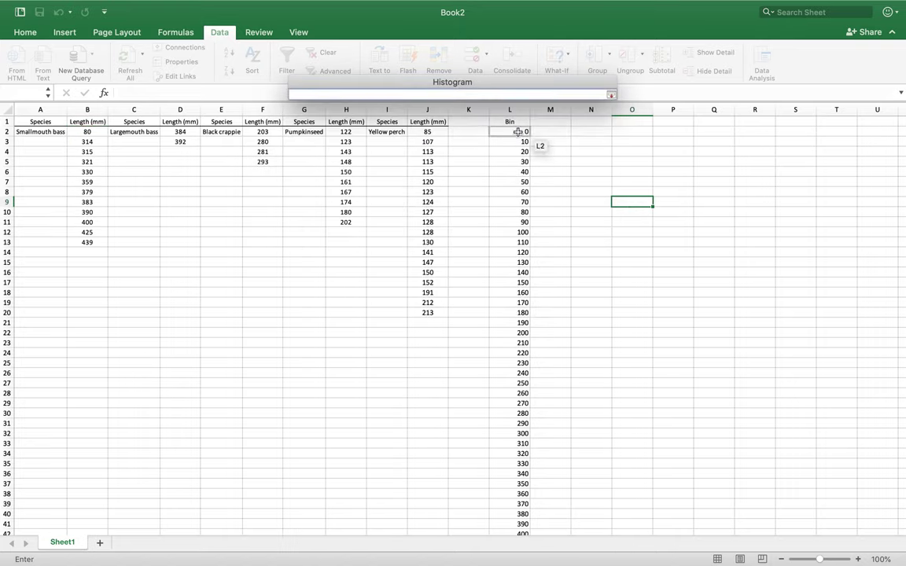
{"action": "left_click_drag", "start_coordinate": [518, 131], "coordinate": [507, 519]}
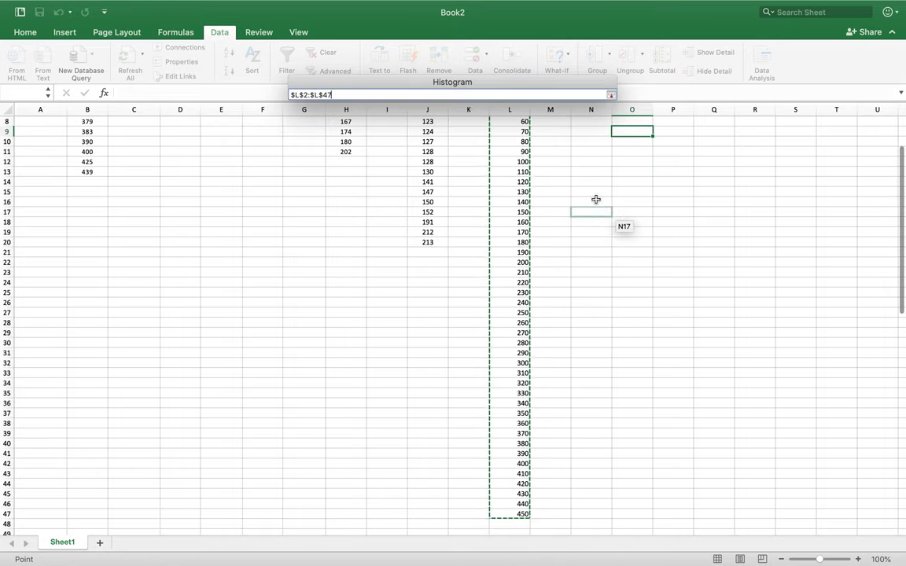
{"action": "left_click", "coordinate": [611, 94]}
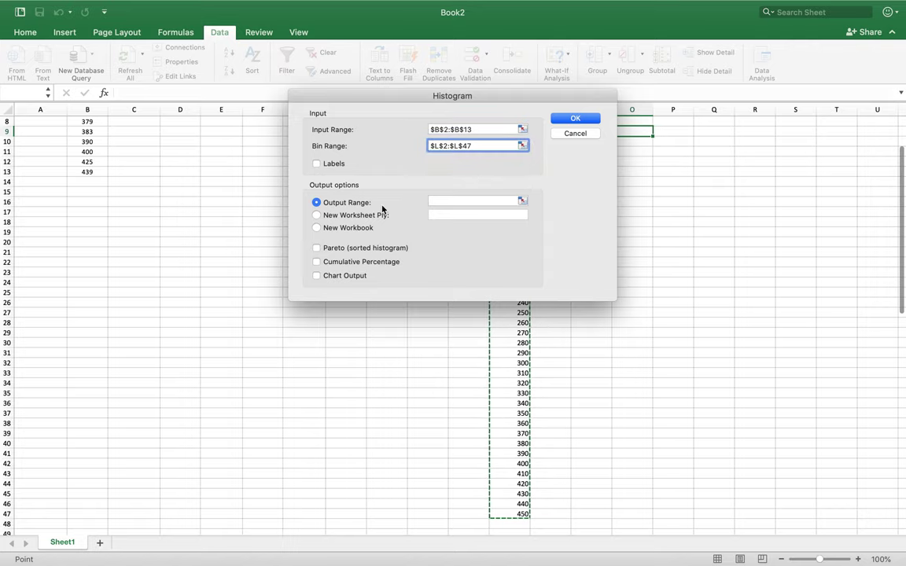
Send the histogram output to O10 with Chart Output enabled, and run it.
{"action": "left_click", "coordinate": [522, 201]}
{"action": "mouse_move", "coordinate": [633, 136]}
{"action": "left_mouse_down"}
{"action": "mouse_move", "coordinate": [637, 141]}
{"action": "mouse_move", "coordinate": [619, 129]}
{"action": "left_mouse_up"}
{"action": "left_click", "coordinate": [611, 94]}
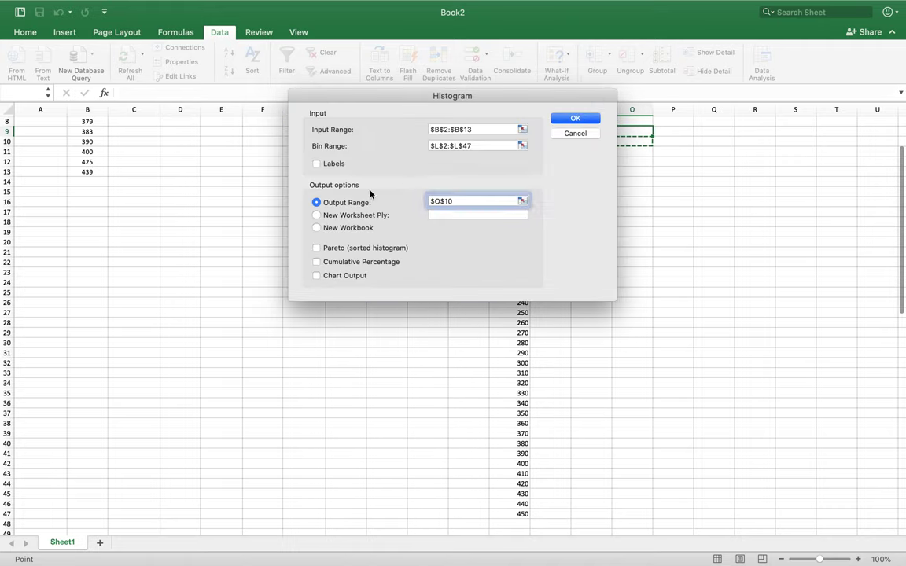
{"action": "left_click", "coordinate": [332, 276]}
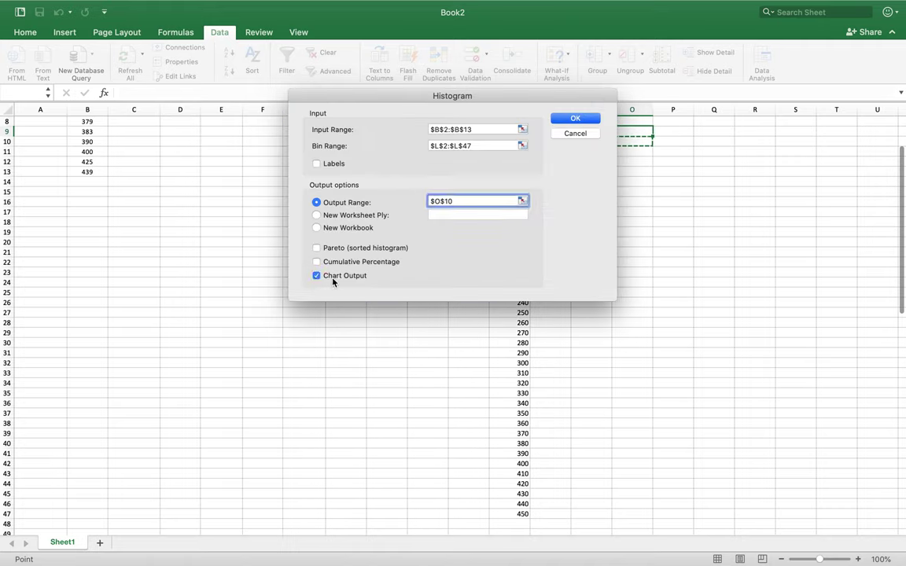
{"action": "left_click", "coordinate": [579, 119]}
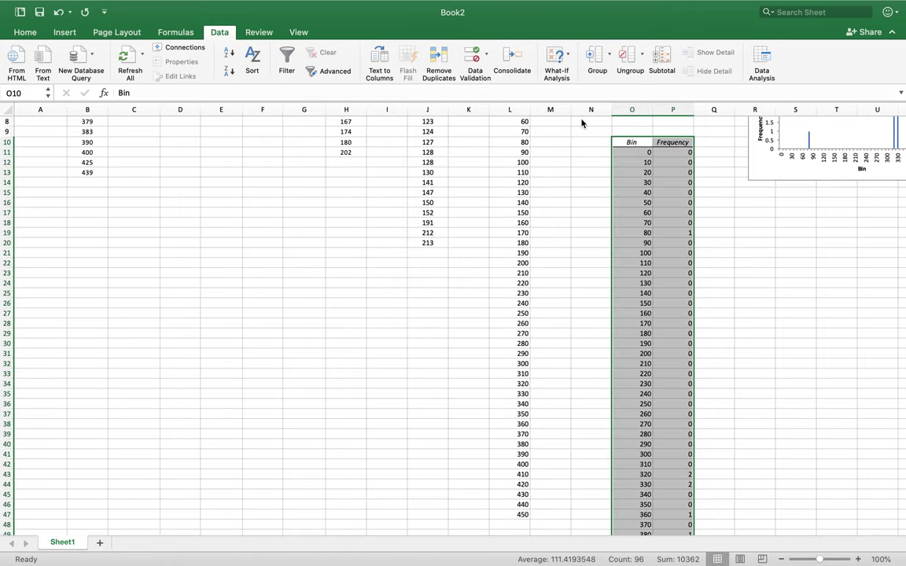
{"action": "scroll", "coordinate": [688, 209], "scroll_direction": "up", "scroll_amount": 3}
{"action": "scroll", "coordinate": [688, 206], "scroll_direction": "right", "scroll_amount": 3}
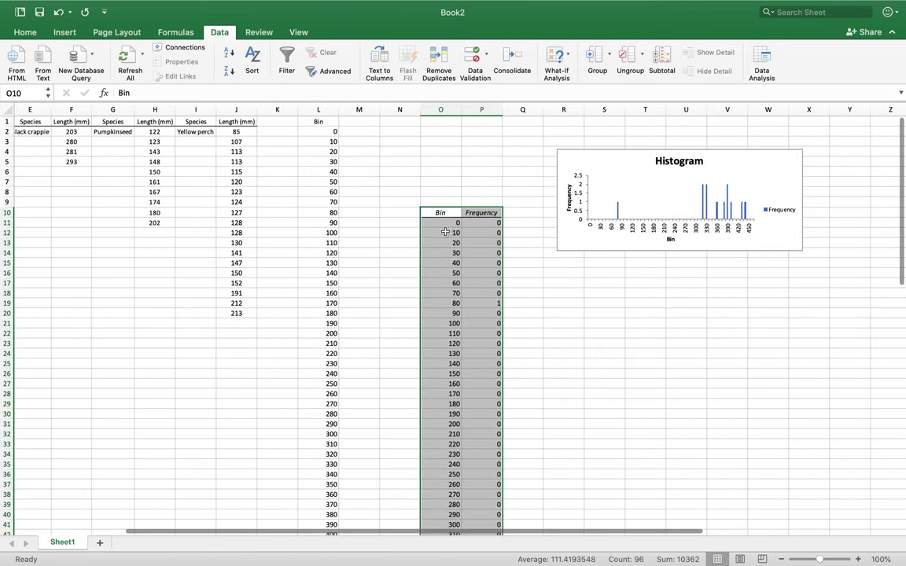
{"action": "scroll", "coordinate": [497, 226], "scroll_direction": "down", "scroll_amount": 3}
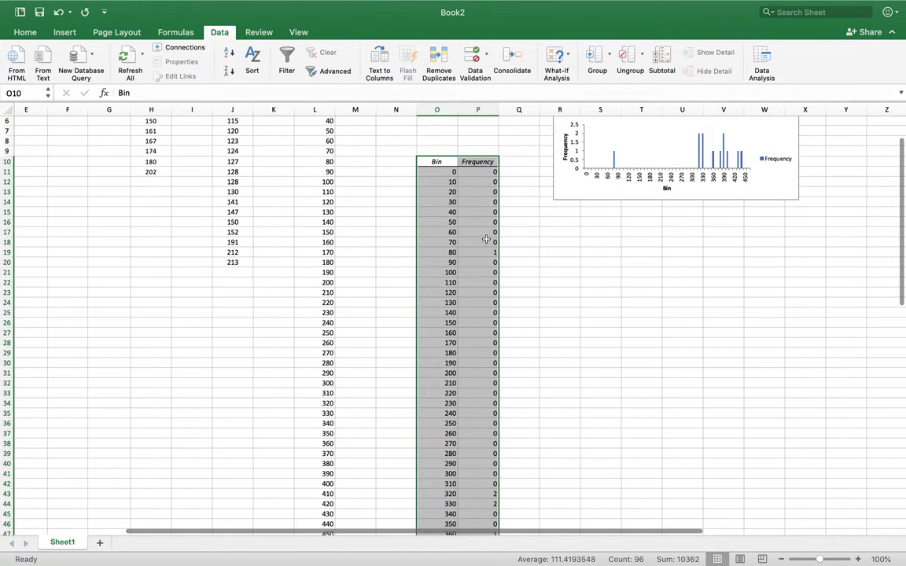
{"action": "scroll", "coordinate": [479, 317], "scroll_direction": "down", "scroll_amount": 5}
{"action": "left_click", "coordinate": [549, 261]}
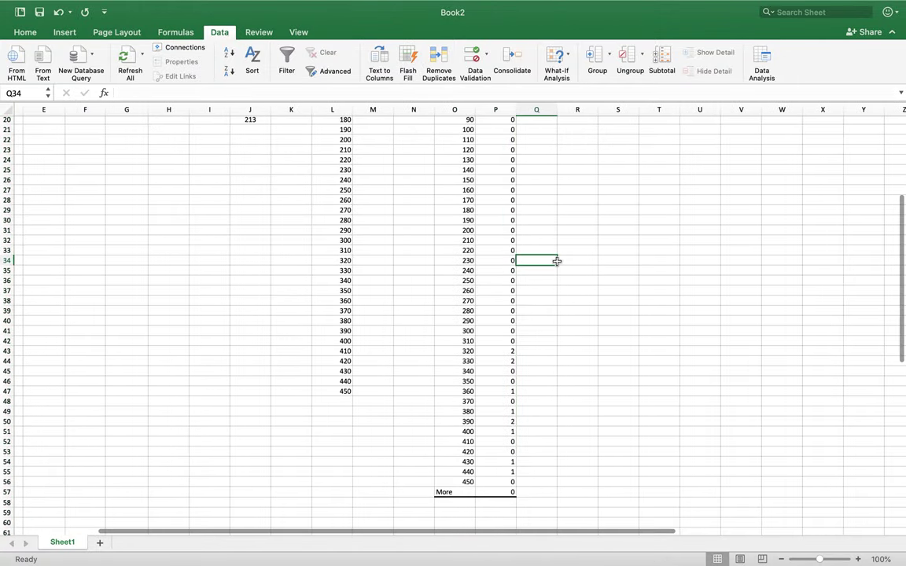
{"action": "scroll", "coordinate": [556, 261], "scroll_direction": "up", "scroll_amount": 3}
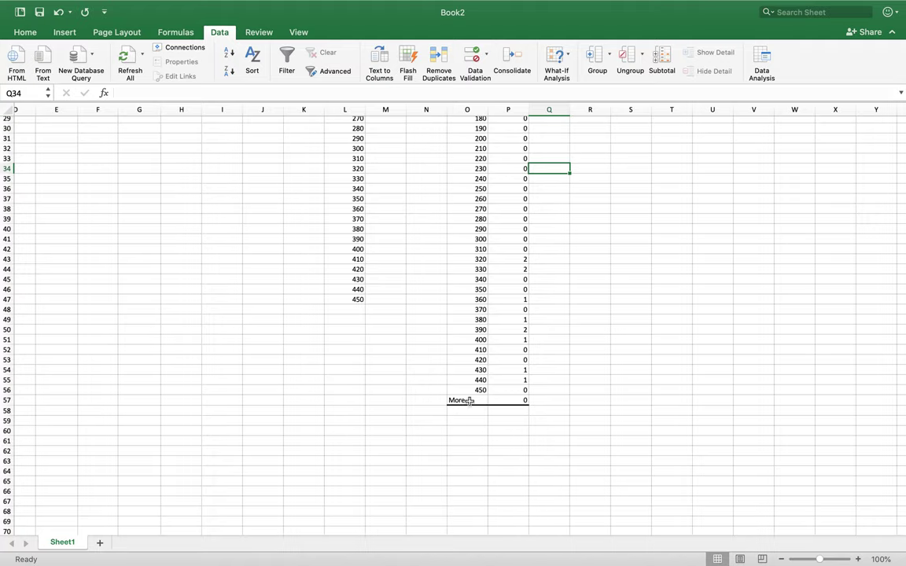
Delete the More row from the bottom of the frequency table.
{"action": "left_click_drag", "start_coordinate": [462, 400], "coordinate": [516, 401]}
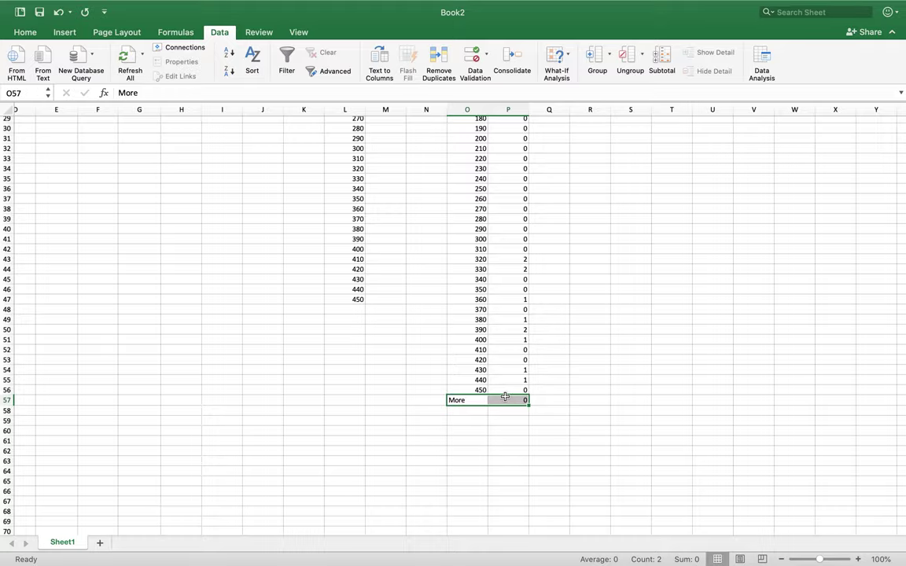
{"action": "key", "text": "Delete"}
{"action": "left_click", "coordinate": [571, 432]}
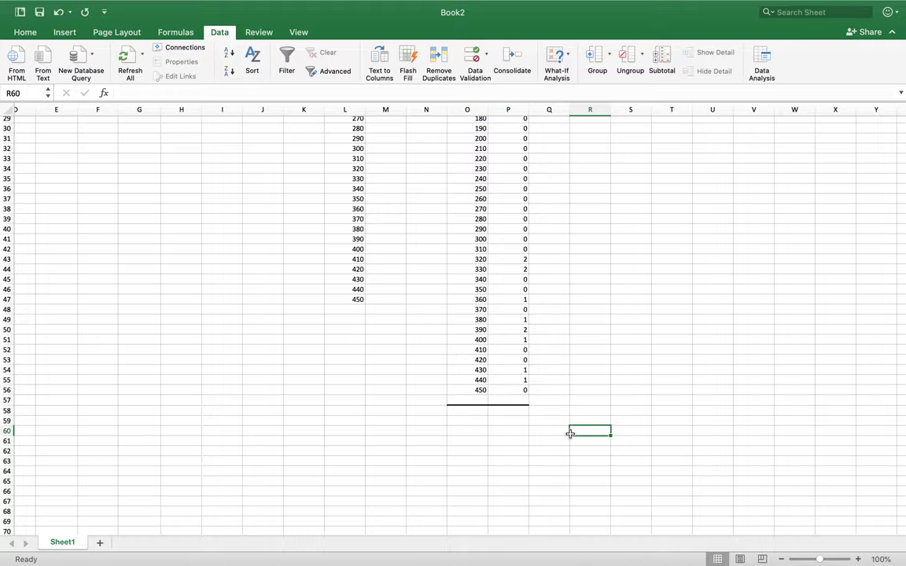
Enlarge the histogram chart by dragging its corner toward the lower right.
{"action": "scroll", "coordinate": [570, 432], "scroll_direction": "up", "scroll_amount": 10}
{"action": "scroll", "coordinate": [570, 432], "scroll_direction": "right", "scroll_amount": 3}
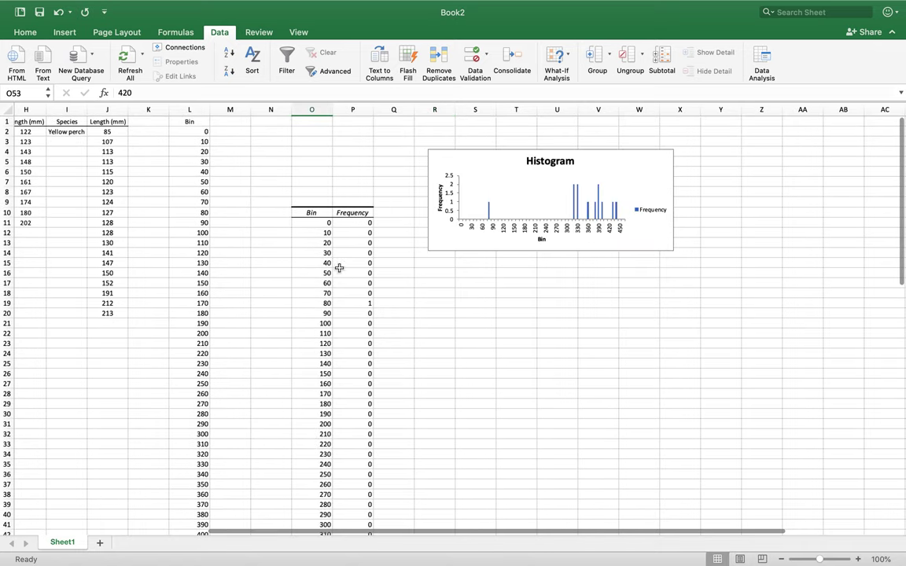
{"action": "left_click", "coordinate": [312, 253]}
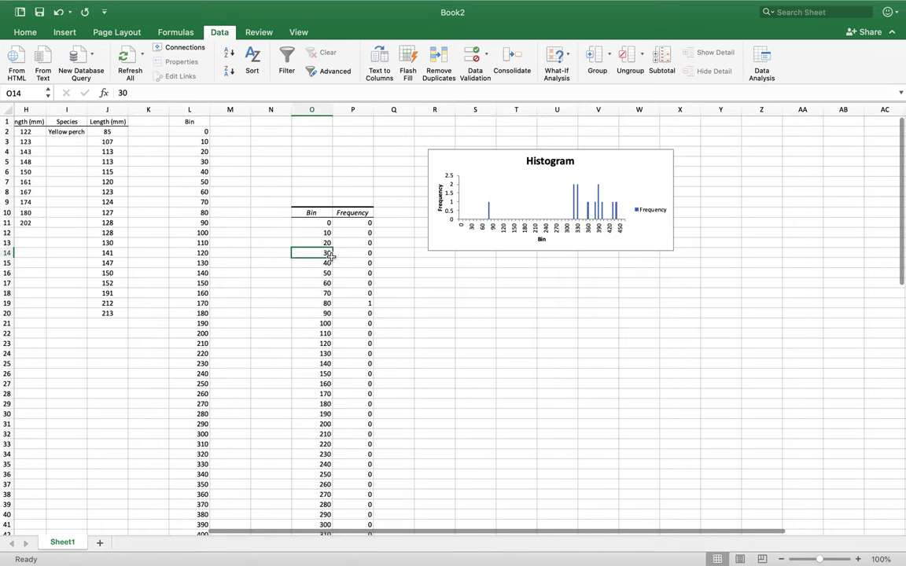
{"action": "left_click", "coordinate": [667, 247]}
{"action": "left_click_drag", "start_coordinate": [674, 251], "coordinate": [739, 411]}
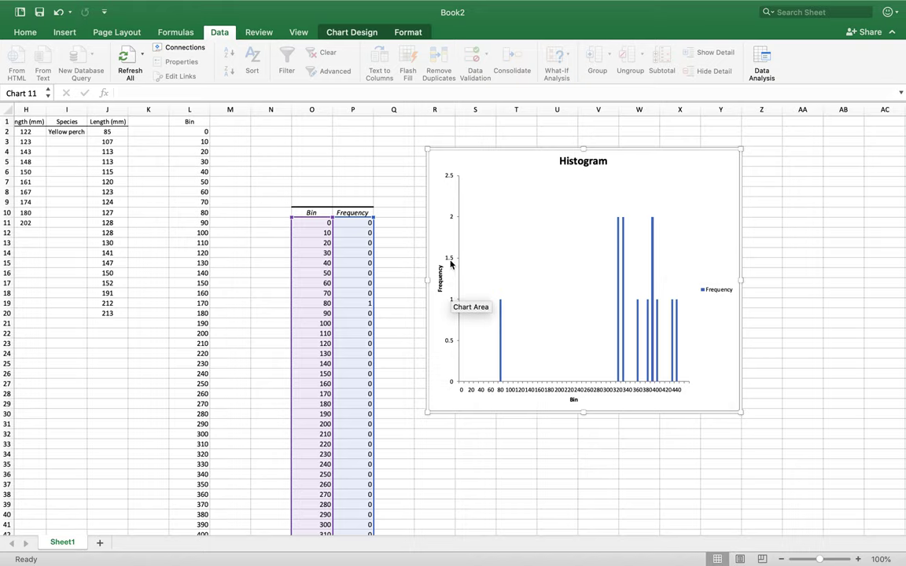
Set the vertical axis maximum to 3.0 and the major unit to 1.
{"action": "double_click", "coordinate": [448, 180]}
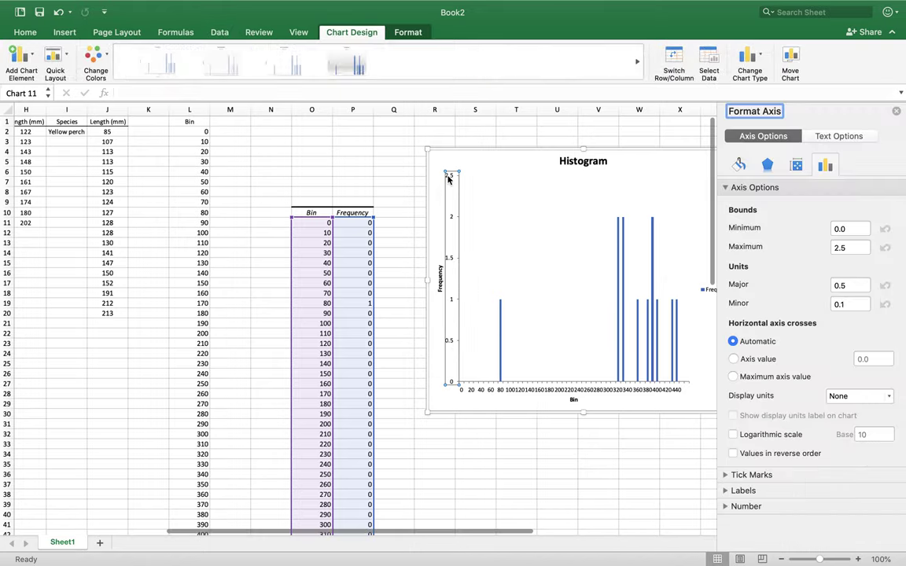
{"action": "left_click", "coordinate": [861, 247]}
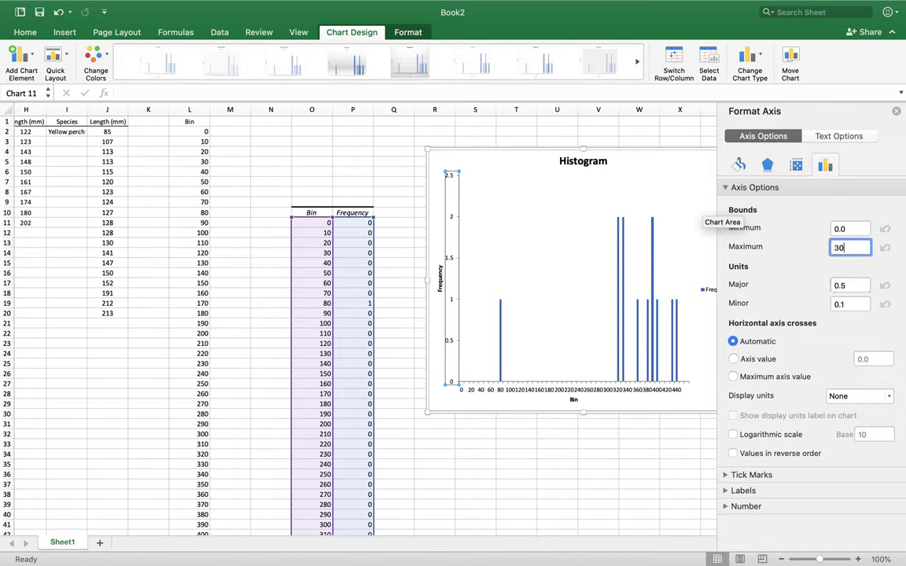
{"action": "key", "text": "Return"}
{"action": "double_click", "coordinate": [849, 285]}
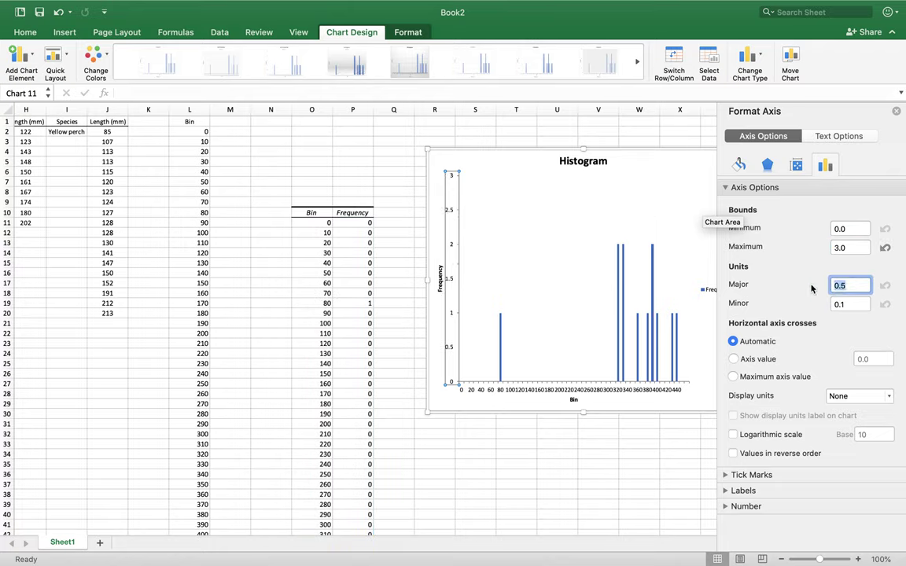
{"action": "type", "text": "1"}
{"action": "key", "text": "Return"}
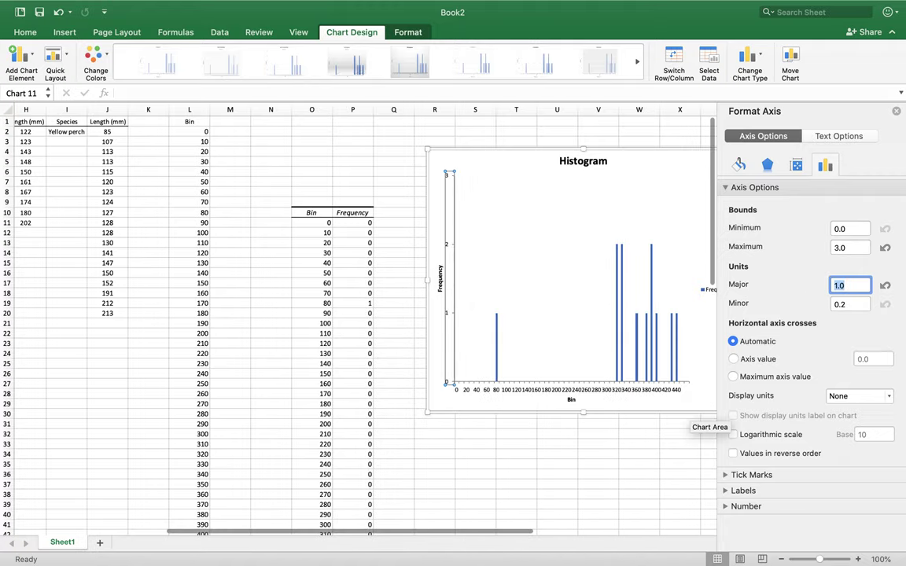
{"action": "left_click", "coordinate": [896, 111]}
Change the chart title to 'LFH Smallmouth Bass'.
{"action": "left_click", "coordinate": [579, 162]}
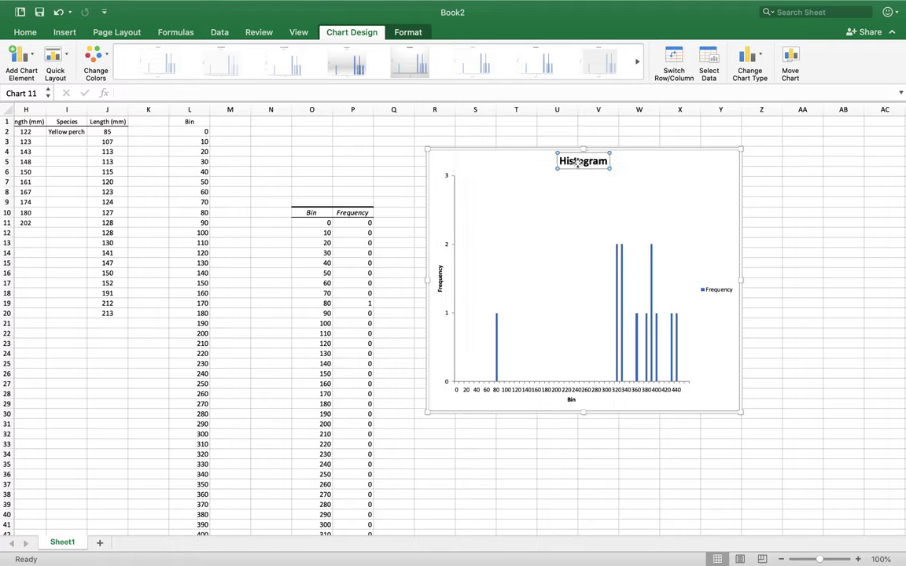
{"action": "double_click", "coordinate": [578, 162]}
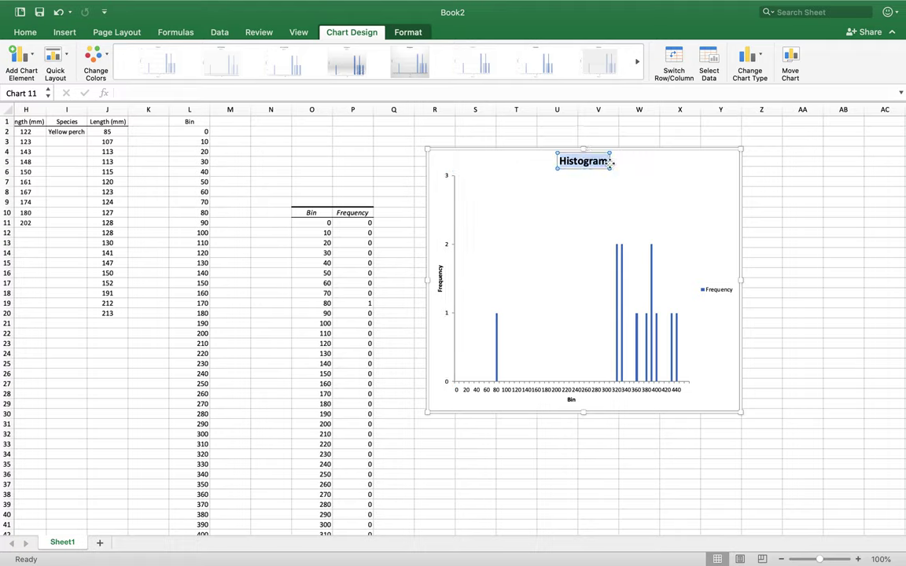
{"action": "type", "text": "LFH"}
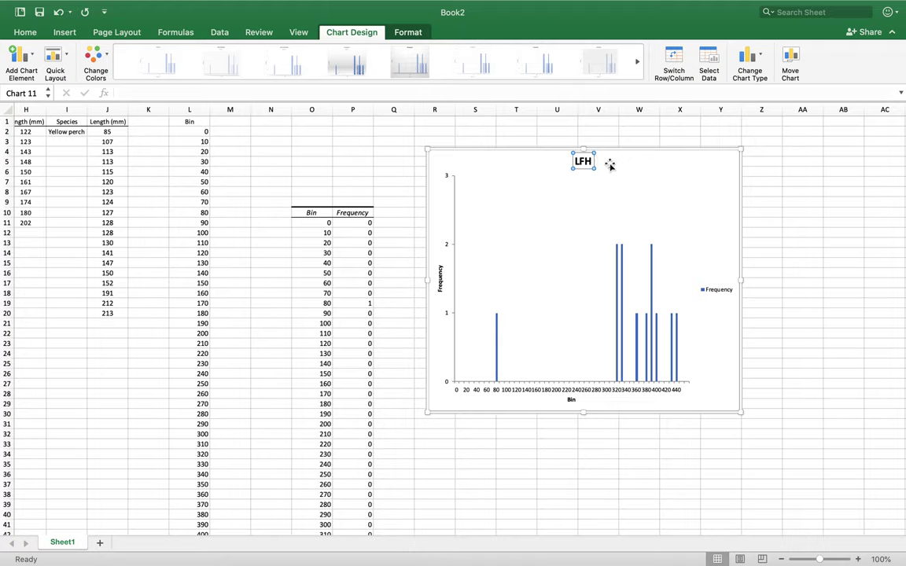
{"action": "type", "text": " Smallmouth"}
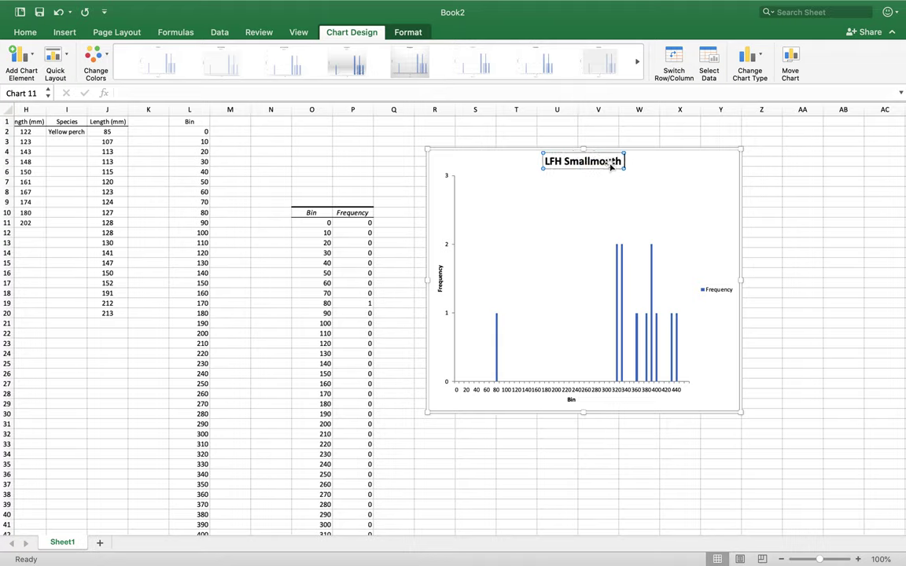
{"action": "type", "text": " Bass"}
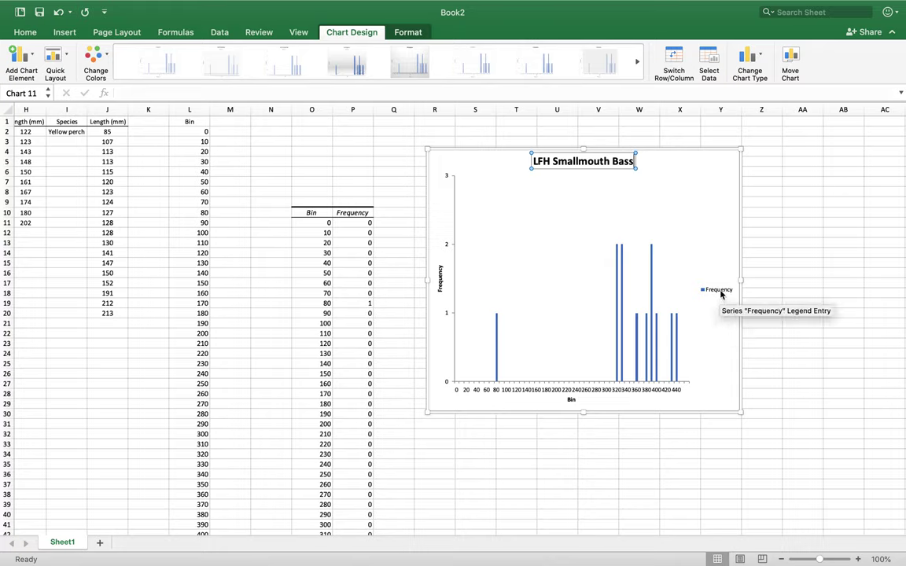
Delete the Frequency legend and resize the chart to sit beside the table.
{"action": "left_click", "coordinate": [721, 293]}
{"action": "right_click", "coordinate": [731, 293]}
{"action": "left_click", "coordinate": [743, 296]}
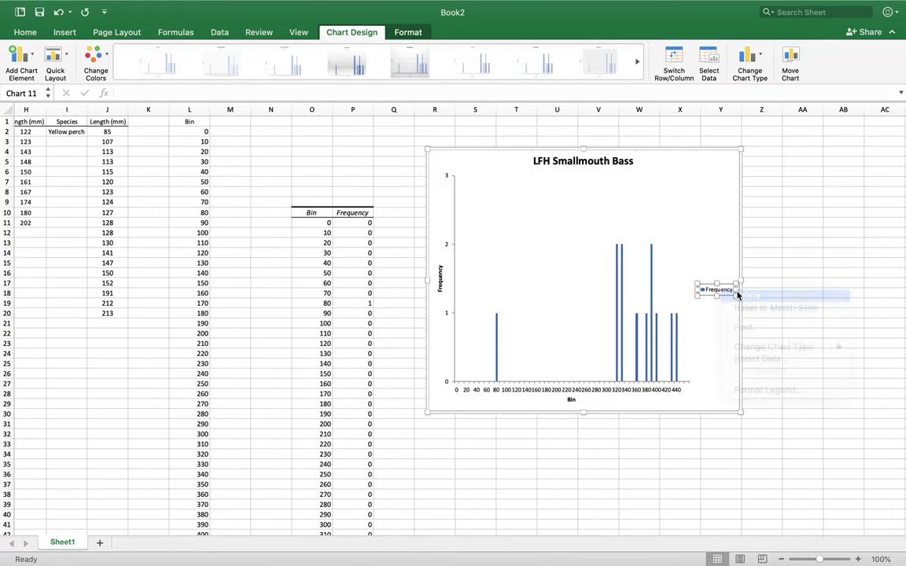
{"action": "left_click_drag", "start_coordinate": [741, 150], "coordinate": [720, 212]}
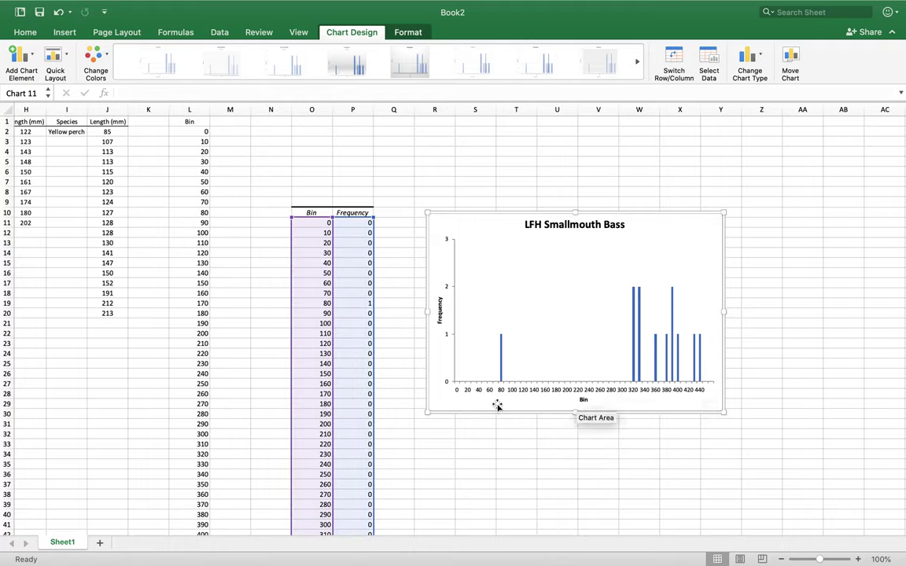